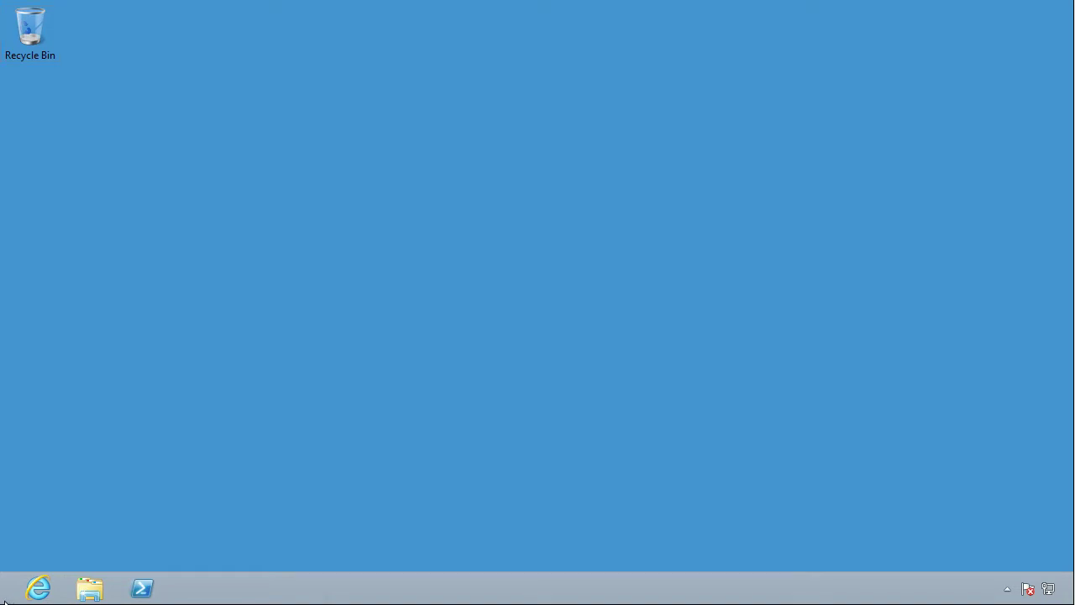
Scroll the Start screen to view the SQL Server and PowerShell Studio 2012 tiles, then open Run.
left_click(4, 600)
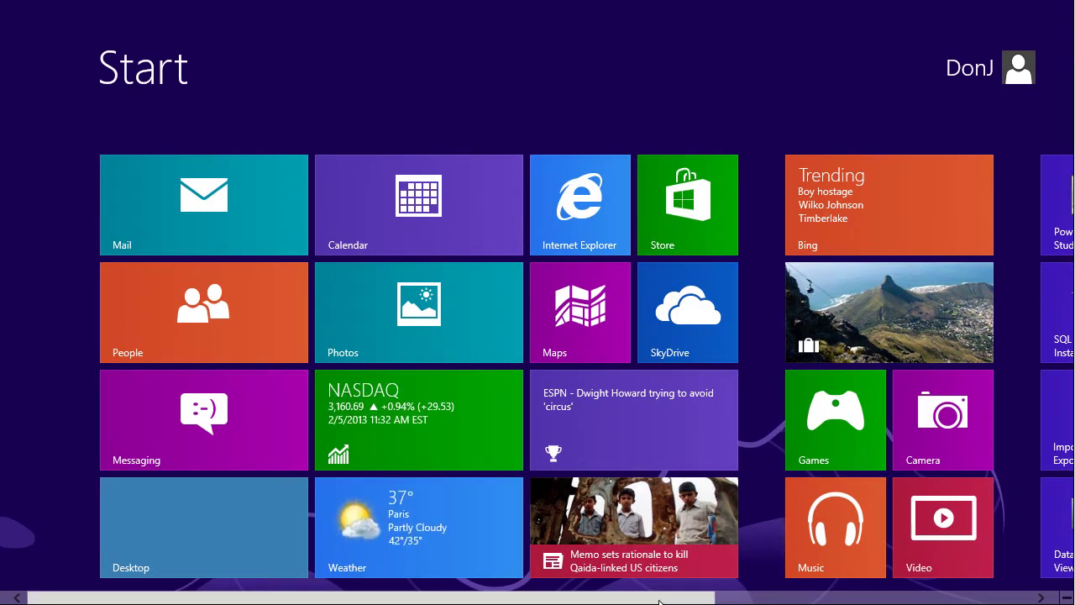
left_click_drag(660, 601, 962, 593)
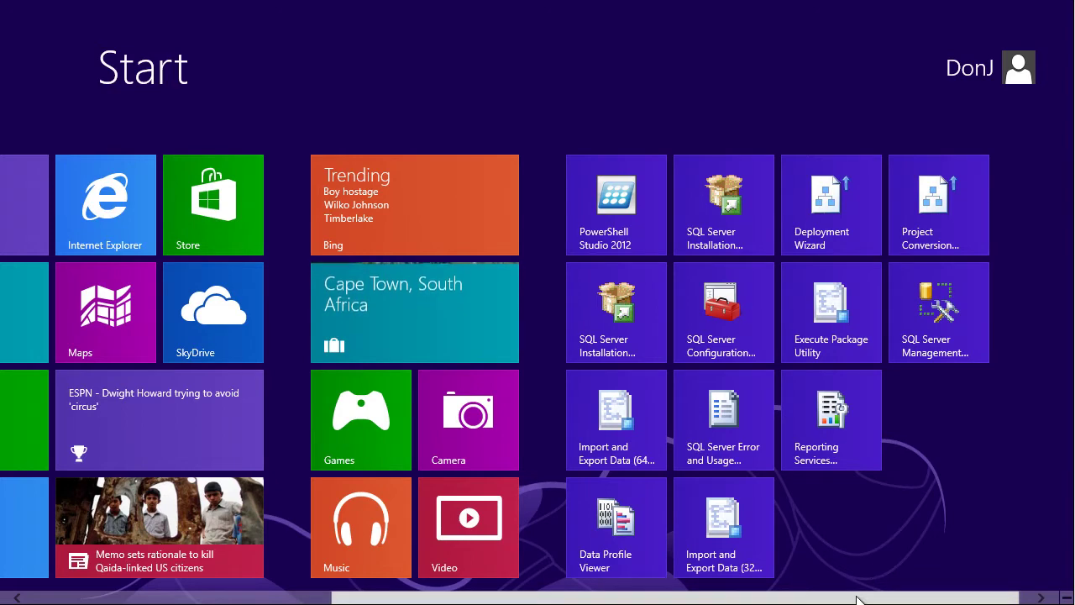
left_click_drag(855, 598, 576, 597)
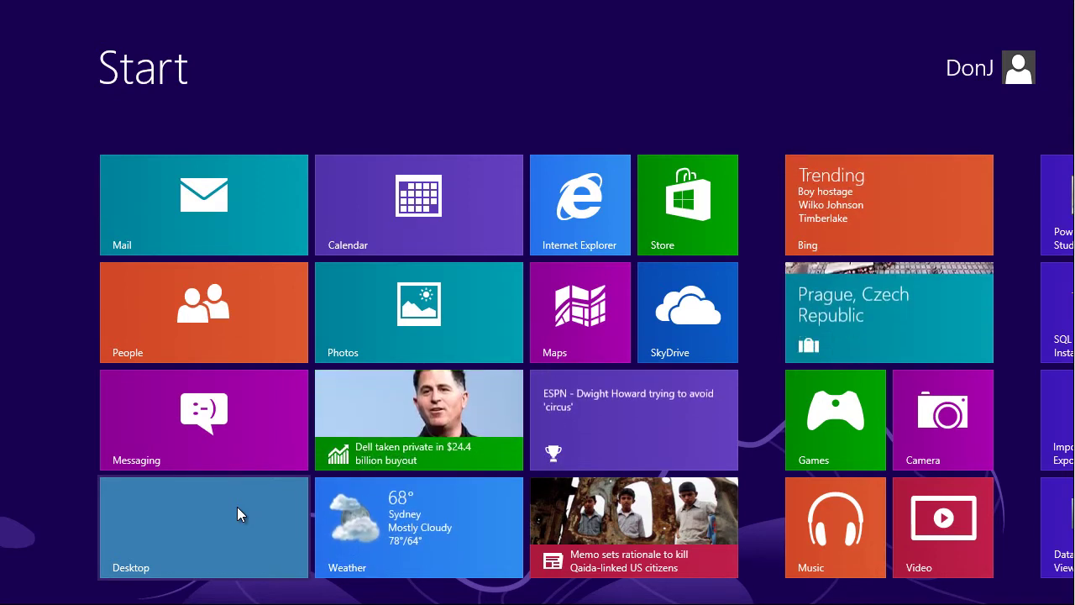
key("super+r")
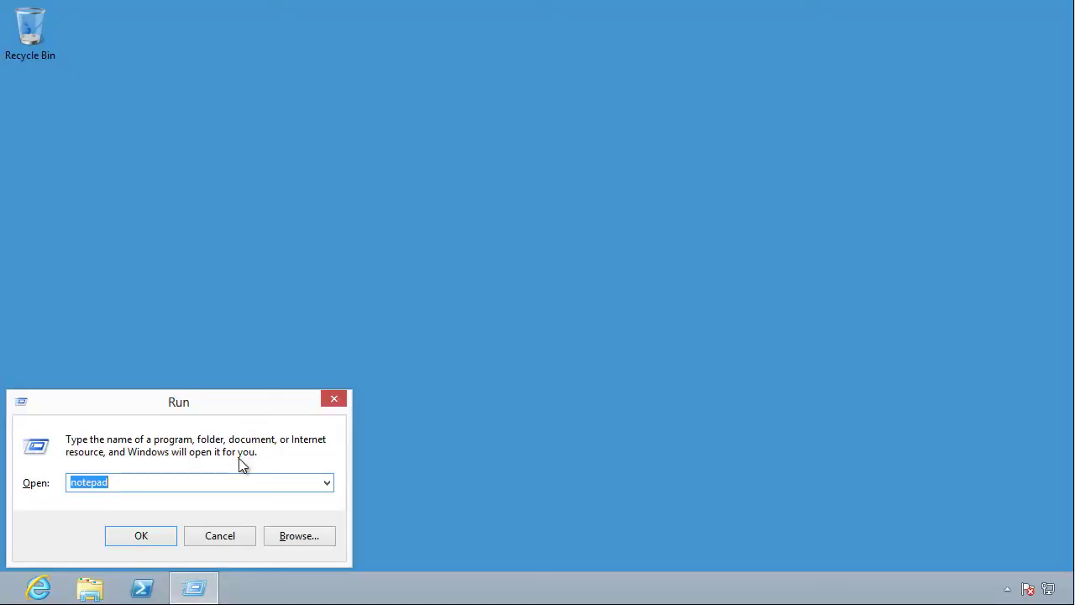
Run 'powershell' to launch Windows PowerShell, then close its console window.
type("powershell")
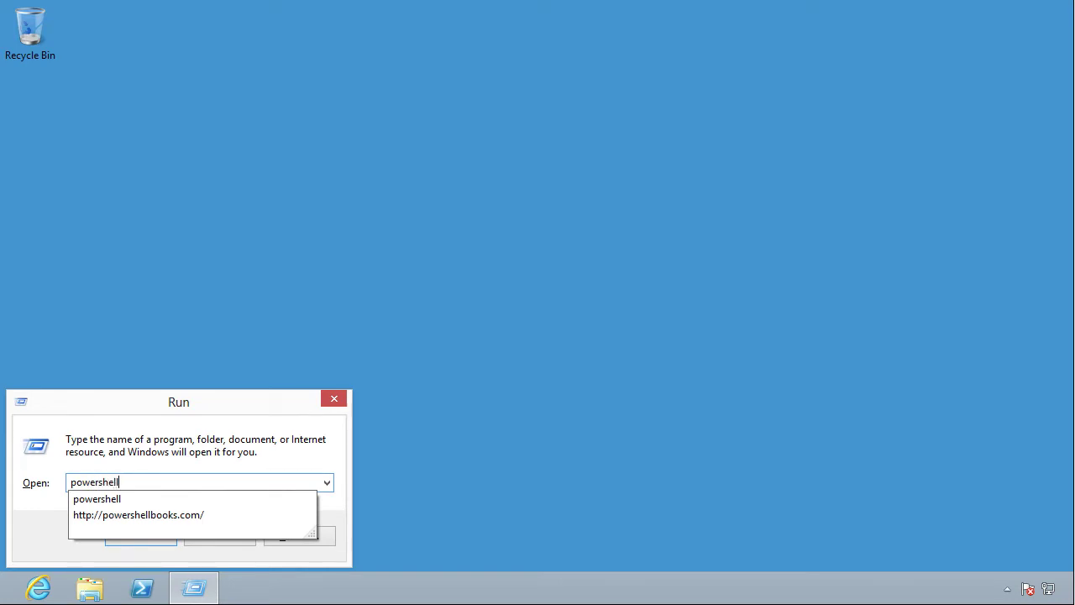
key("Return")
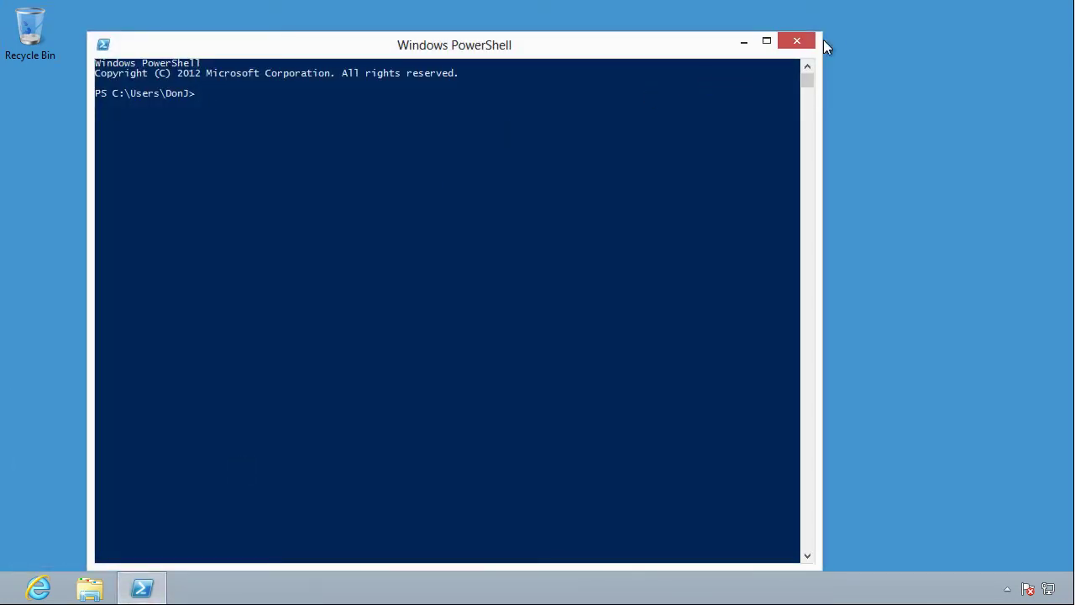
left_click(799, 42)
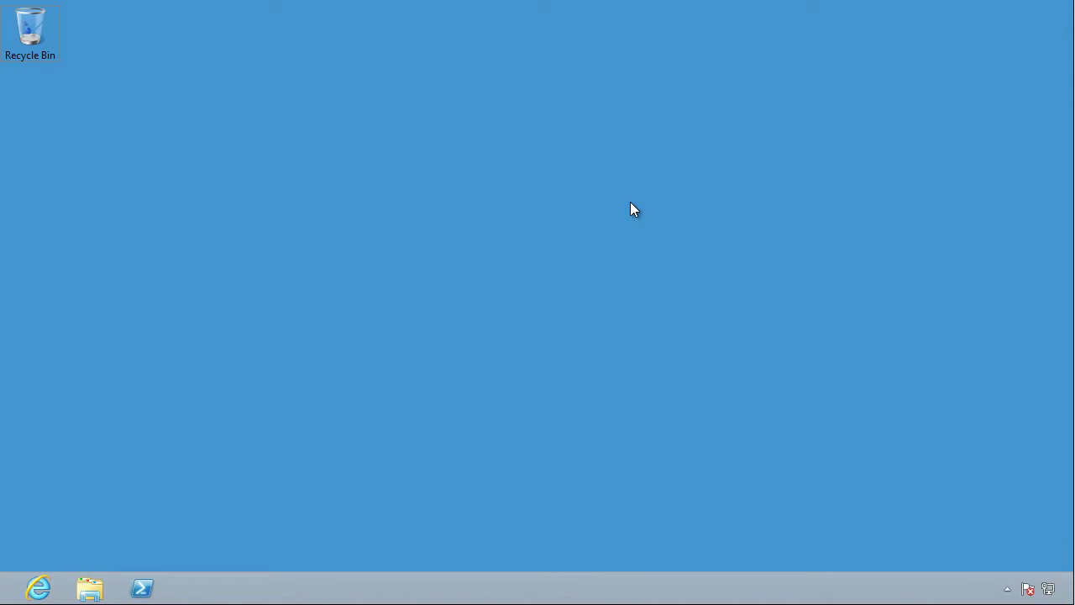
Search 'powe' from the Start screen and review the matching Settings and Files results.
key("super")
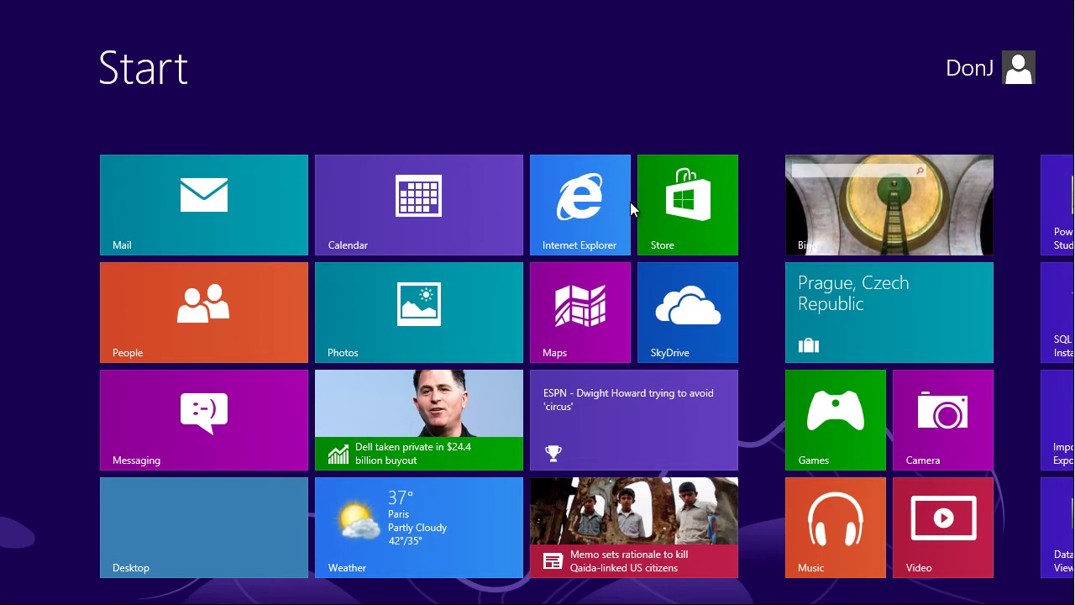
type("po")
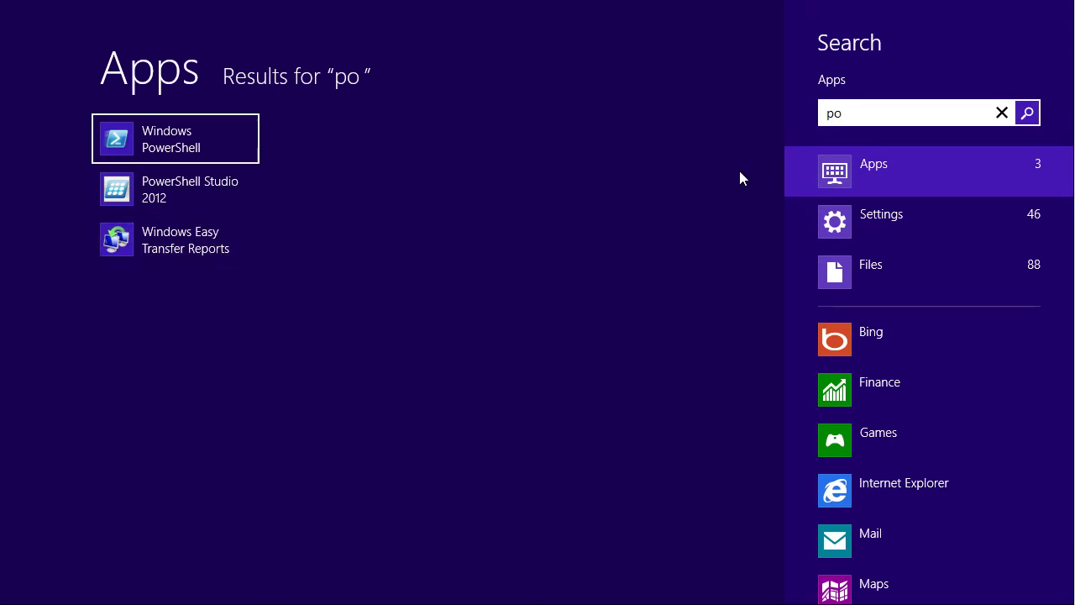
type("we")
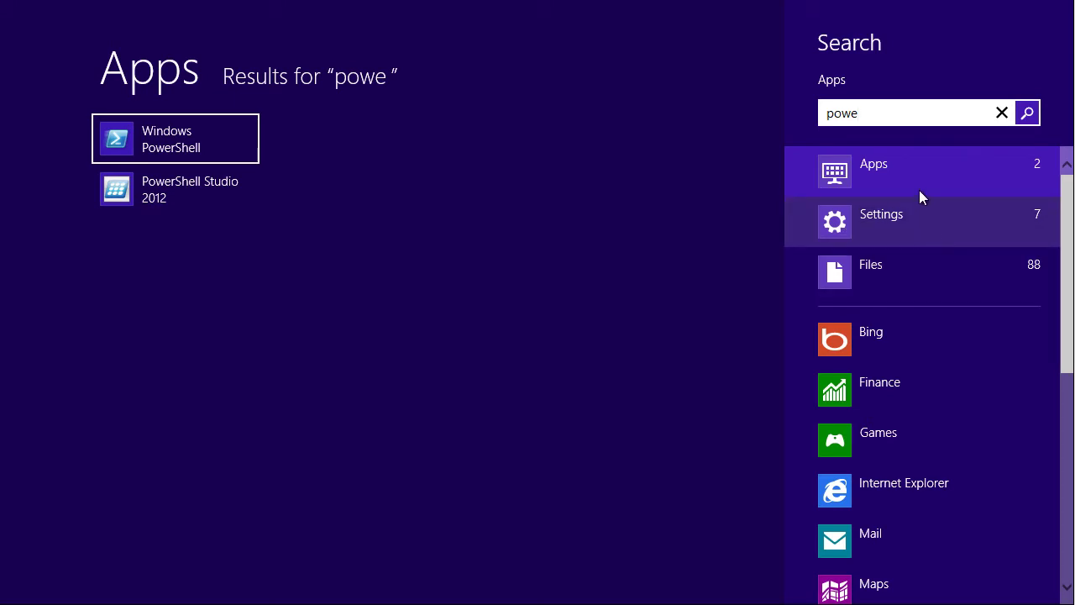
left_click(911, 220)
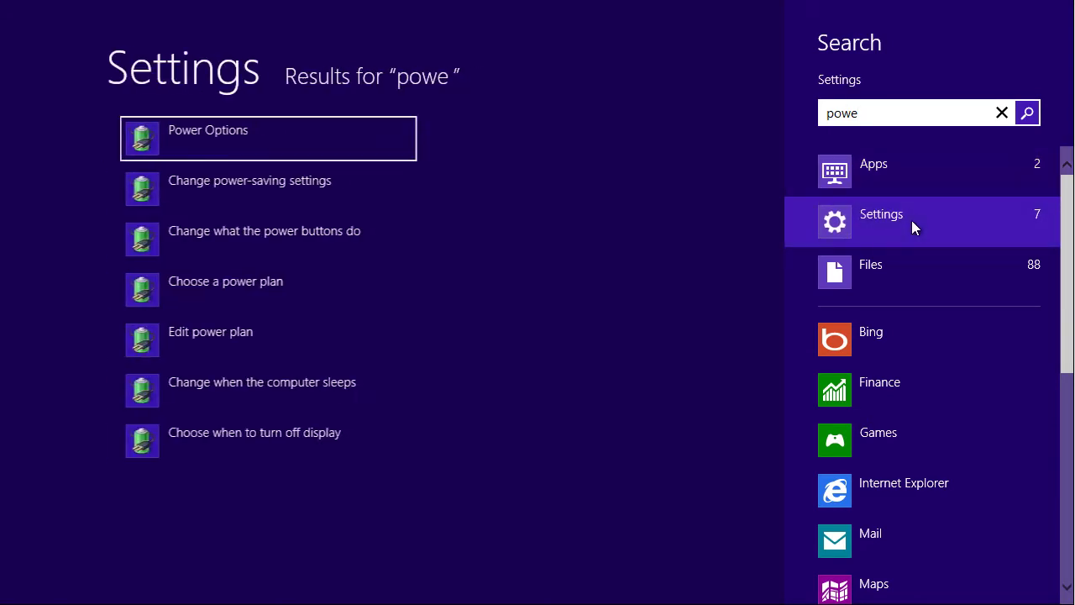
left_click(904, 267)
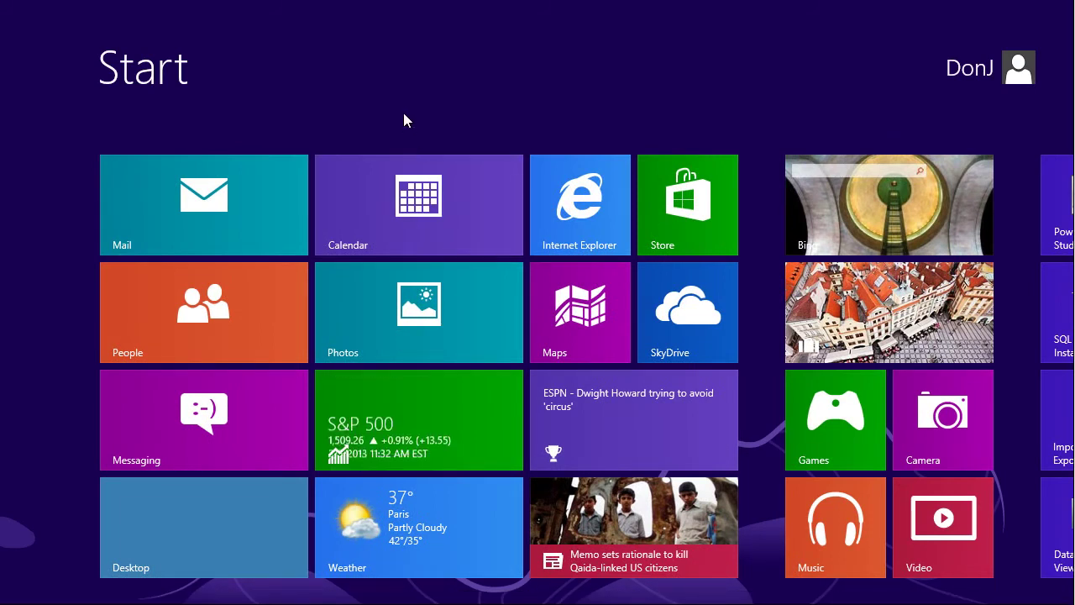
left_click(262, 484)
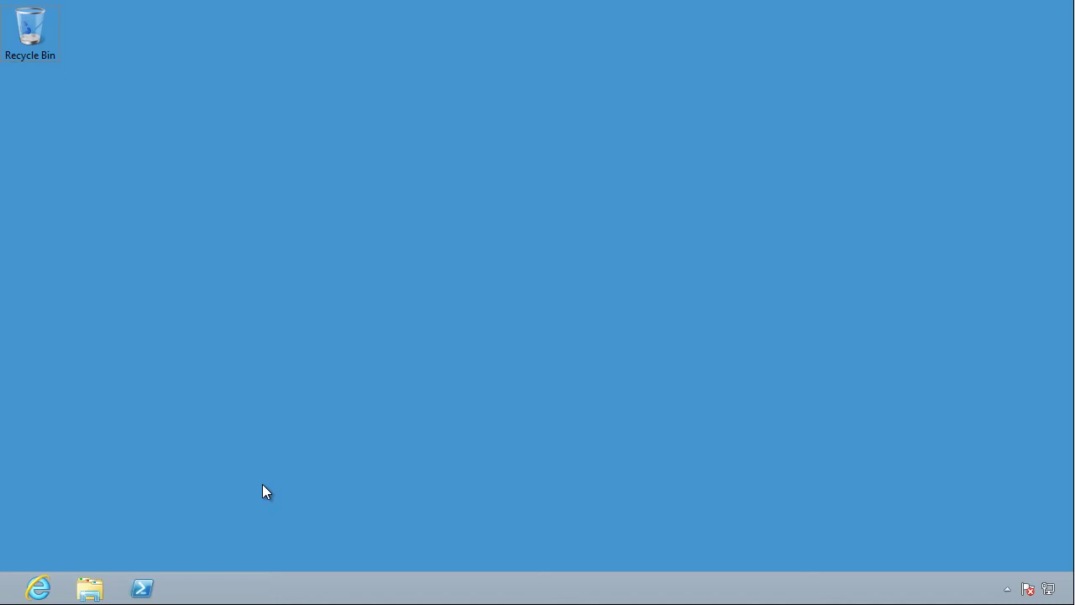
key("super")
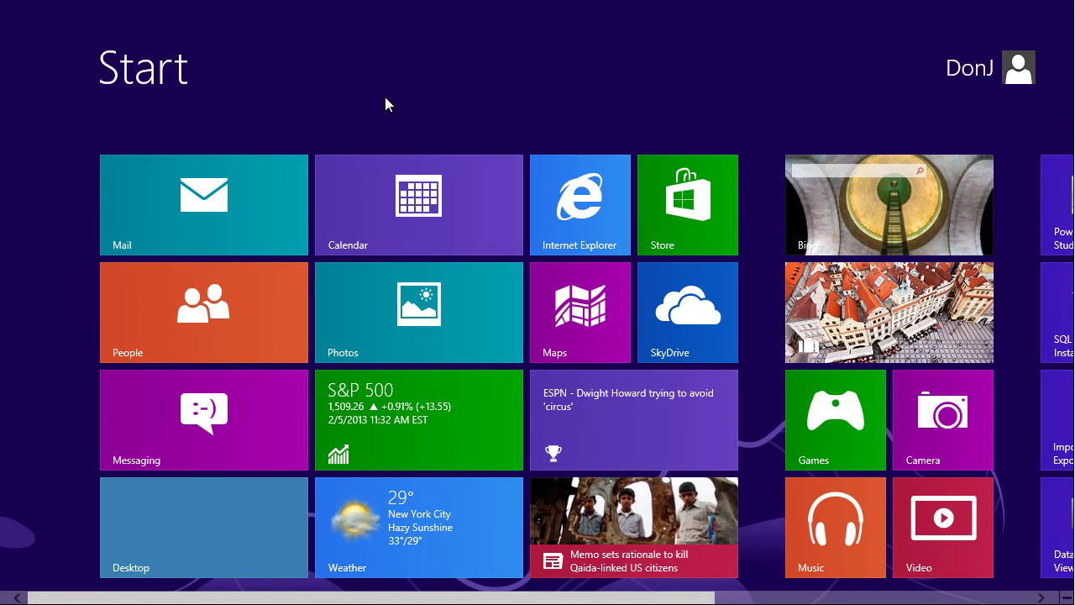
right_click(385, 98)
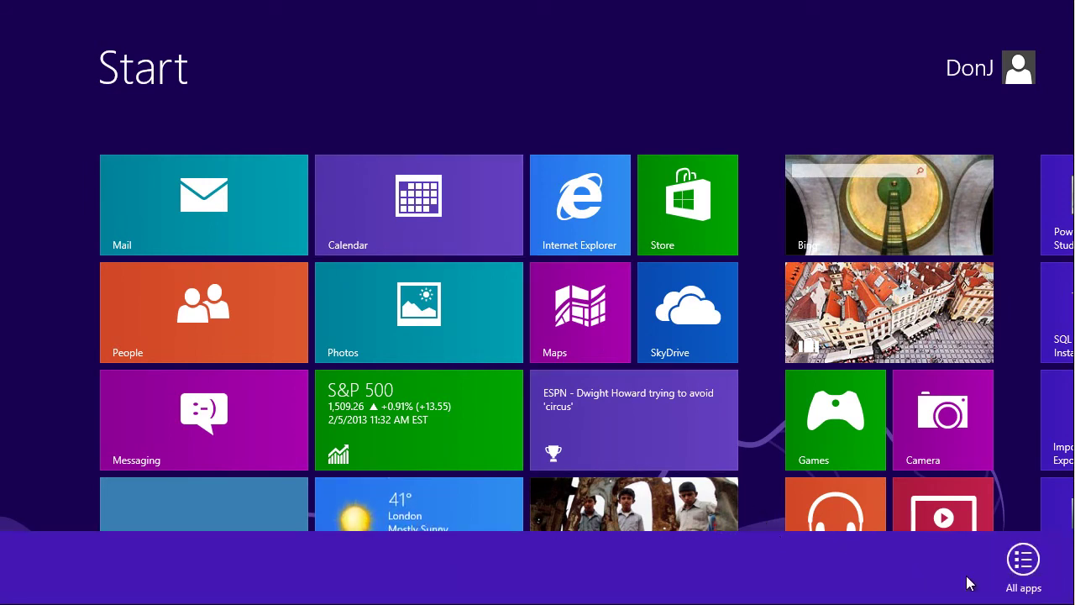
Show the All apps list, then select and deselect the Video app to see its options.
left_click(1024, 561)
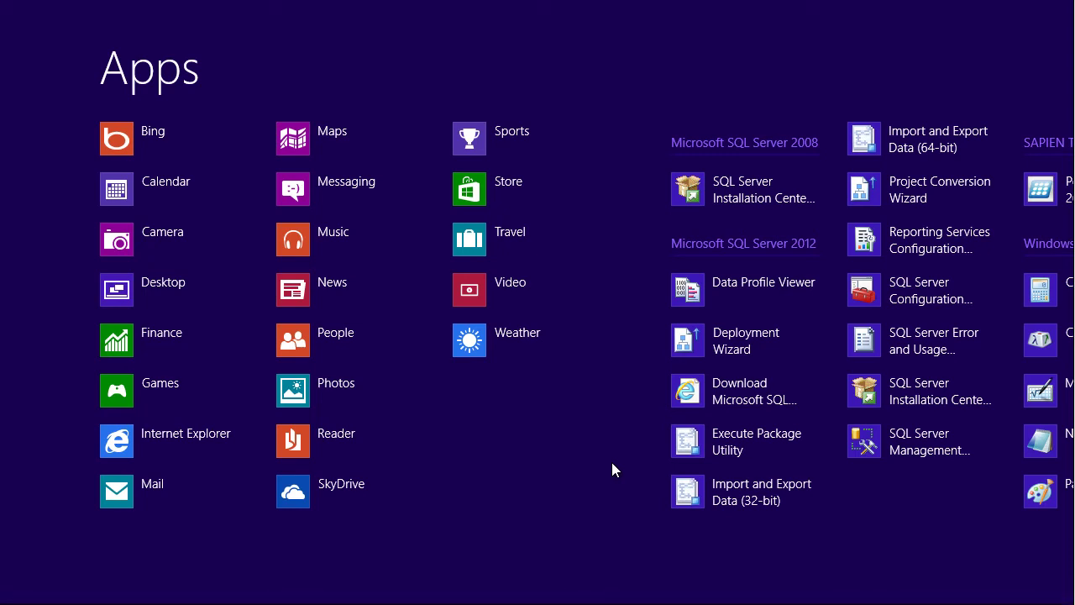
right_click(519, 272)
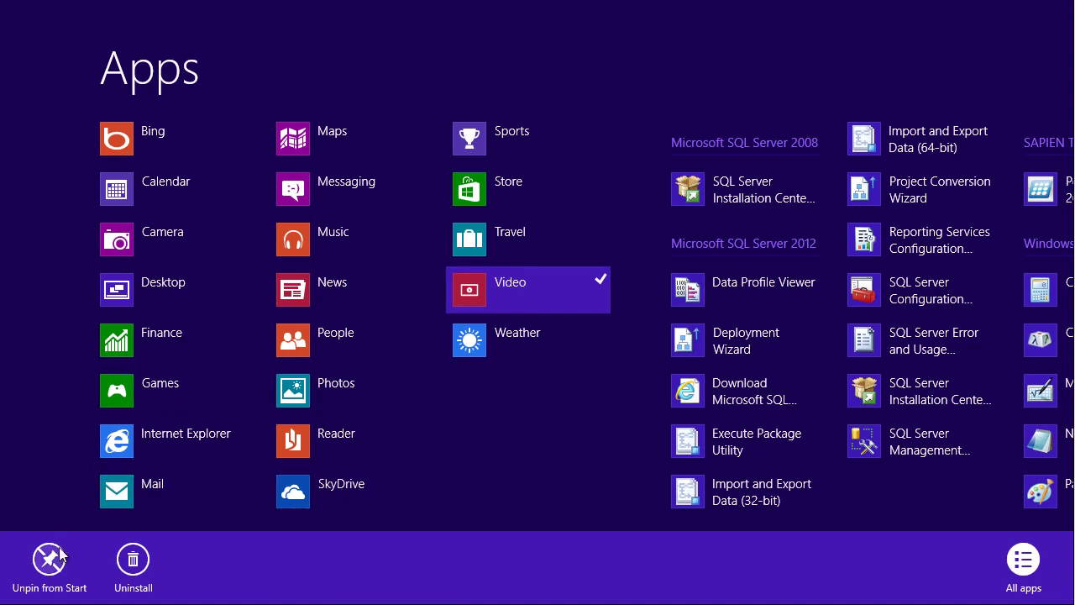
left_click(507, 478)
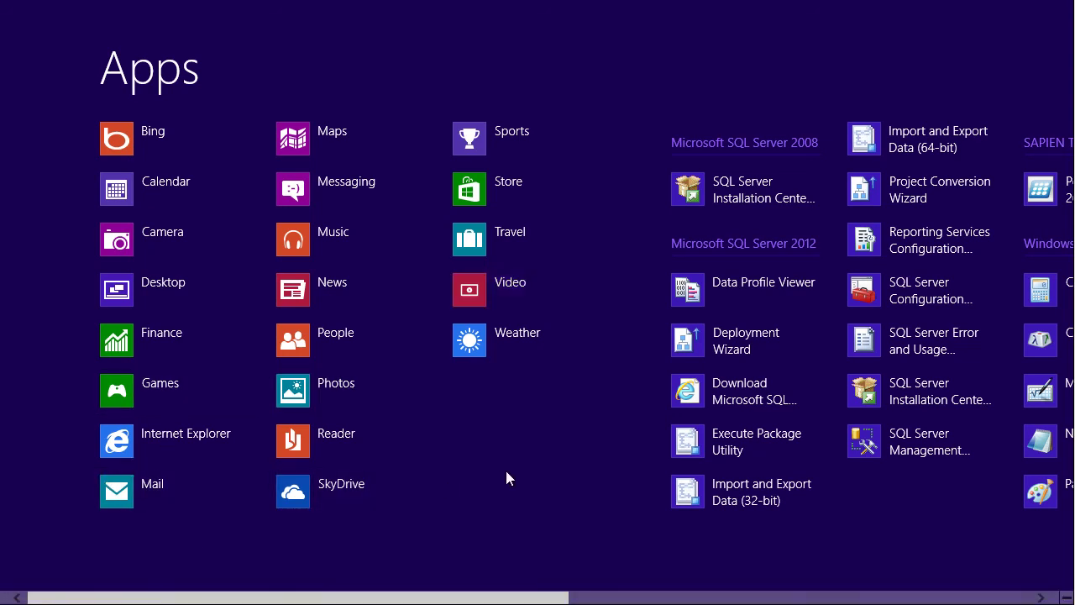
right_click(487, 294)
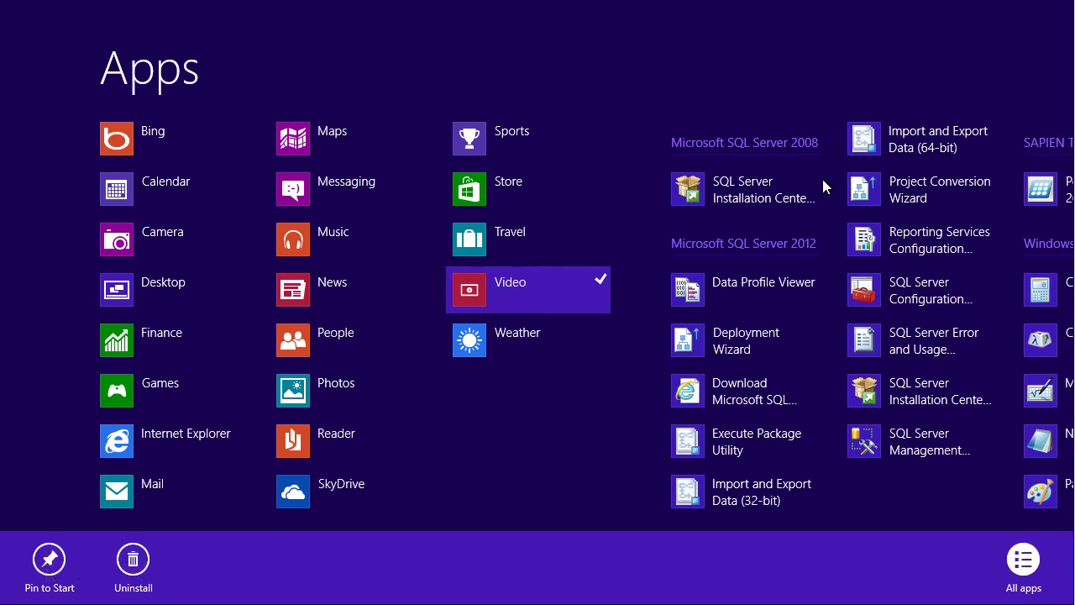
right_click(537, 284)
Pin PowerShell Studio 2012 to the taskbar from the Apps list, then go back to Start.
left_click_drag(475, 597, 732, 597)
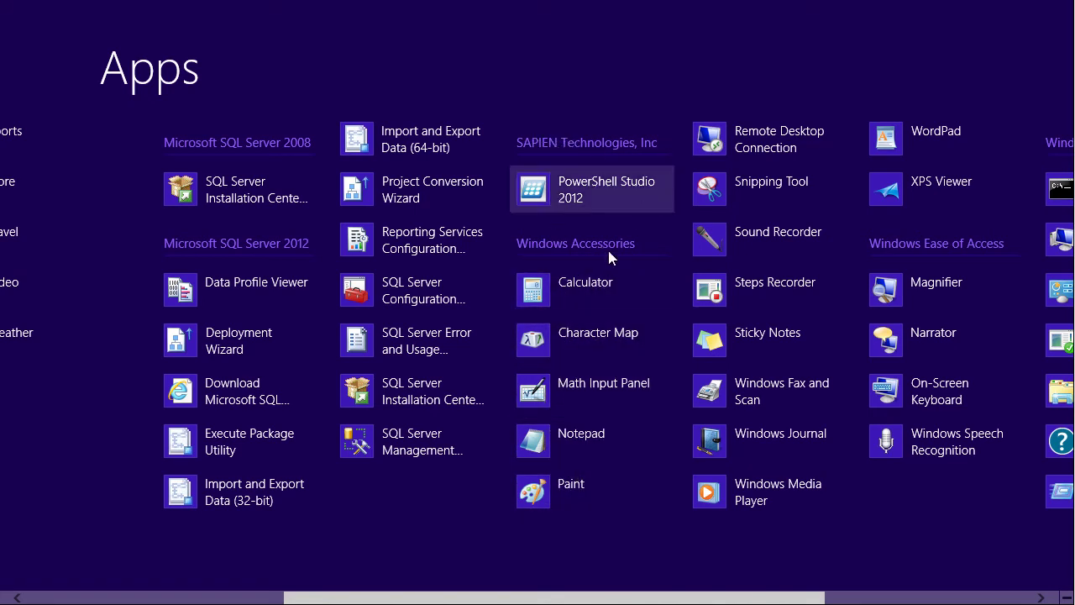
scroll(621, 598, "down", 2)
scroll(663, 599, "down", 3)
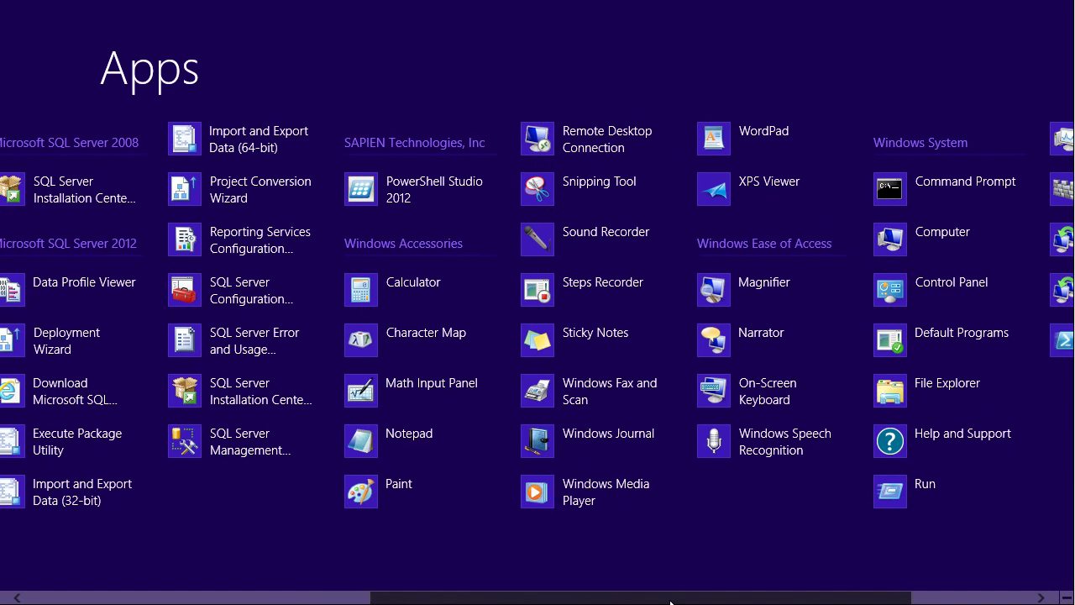
scroll(643, 542, "up", 1)
right_click(472, 195)
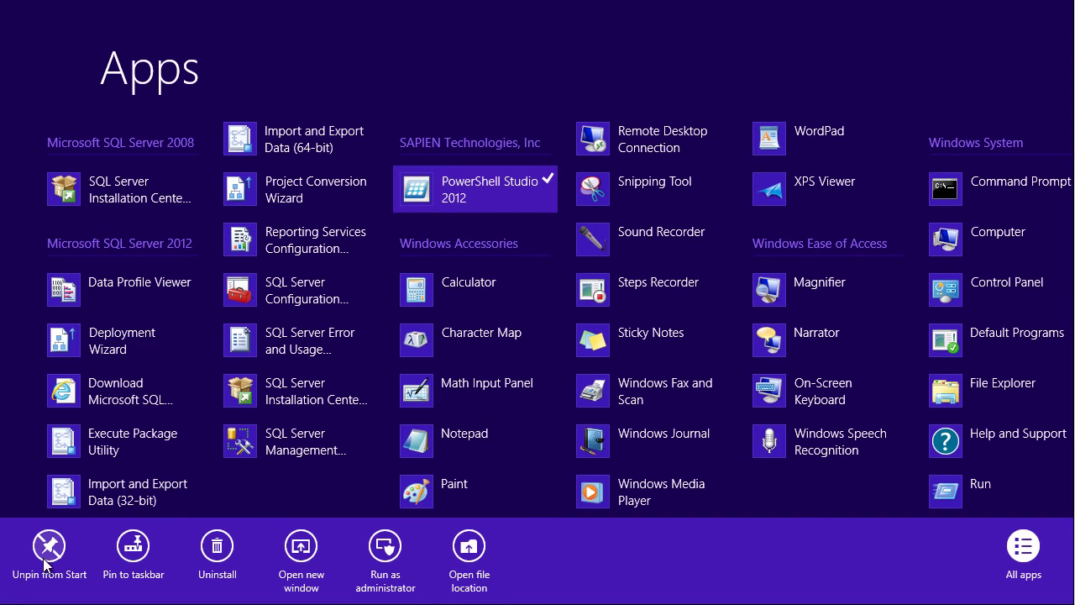
left_click(133, 564)
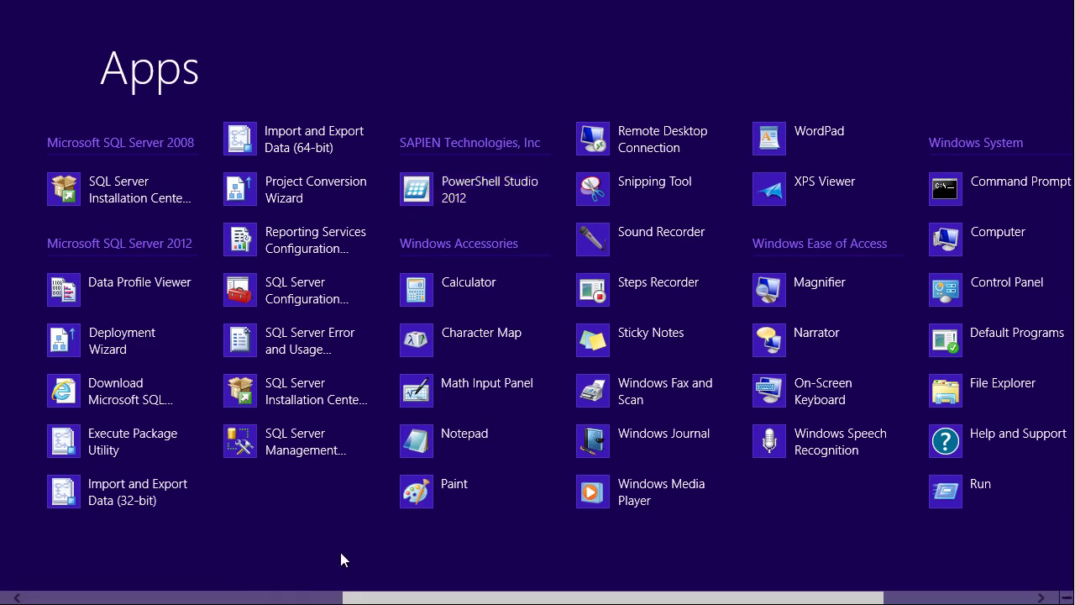
key("super")
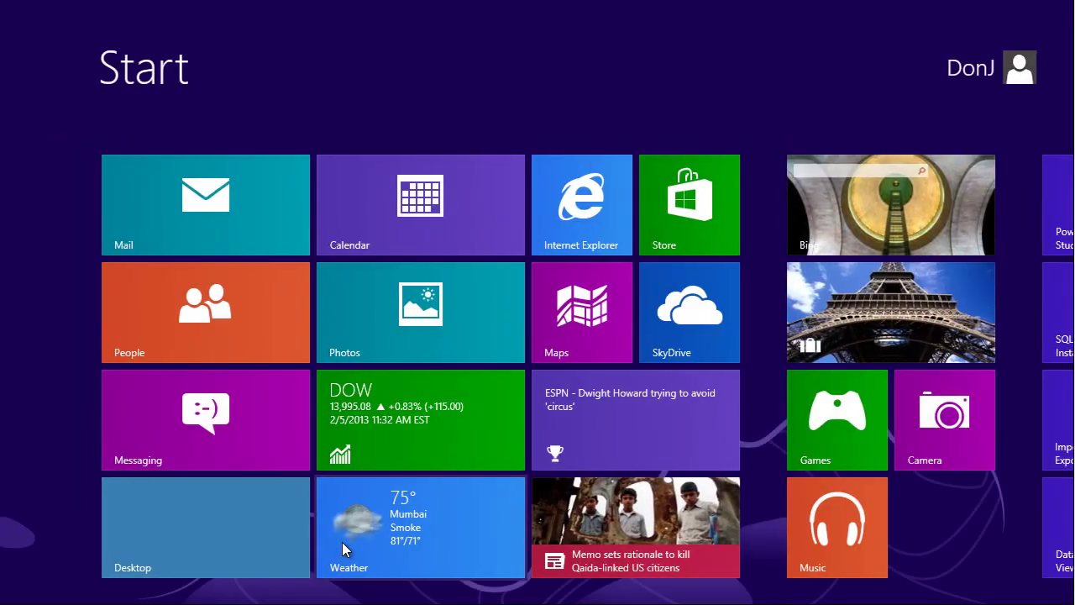
Check the new PowerShell Studio 2012 taskbar pin, browse All apps again, then return to the desktop.
key("super")
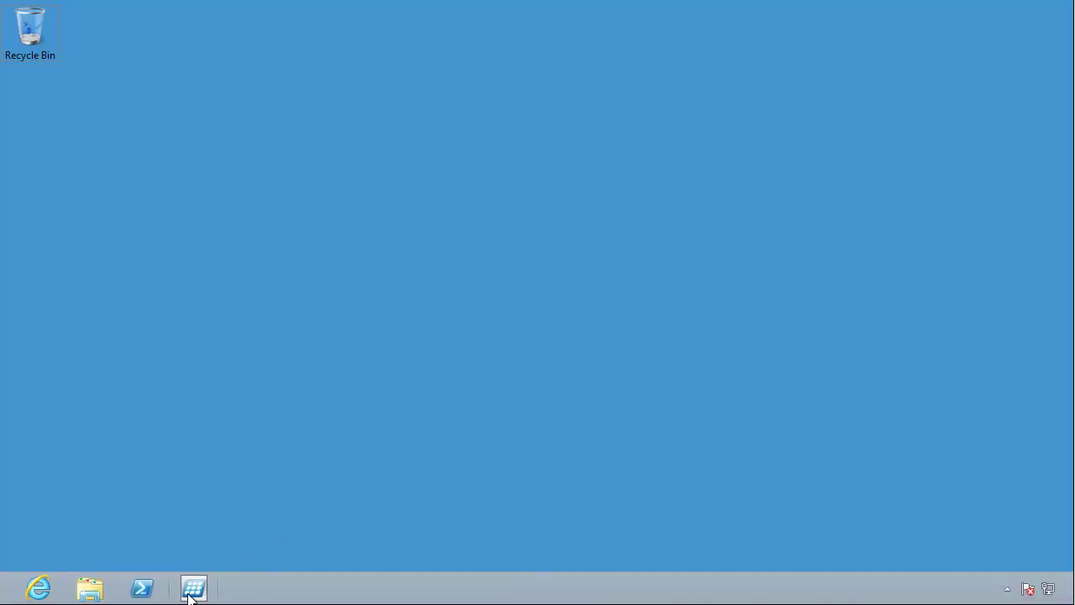
key("super")
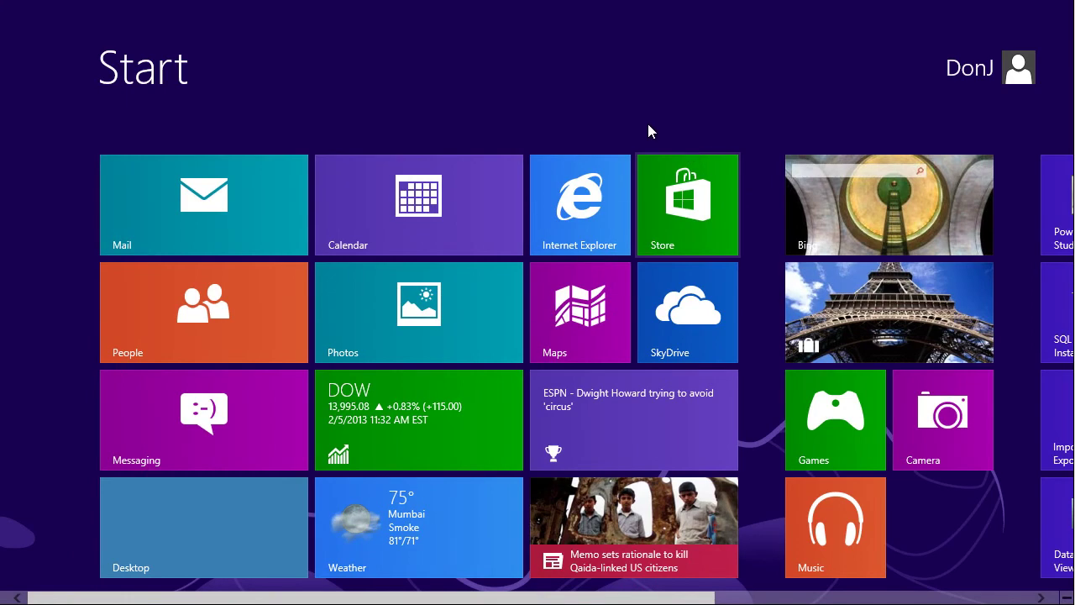
right_click(644, 120)
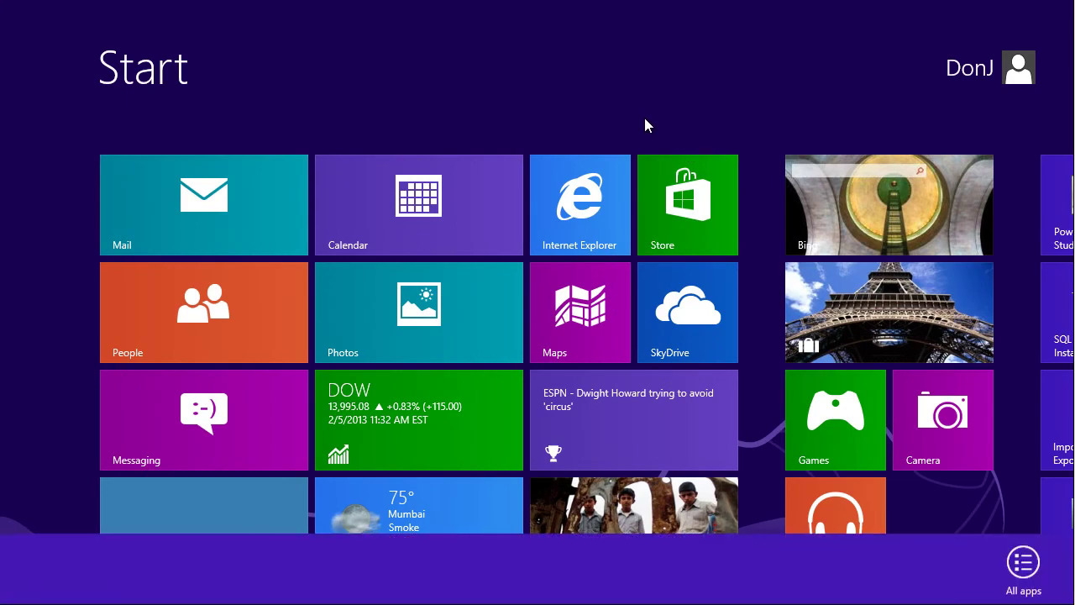
left_click(1024, 559)
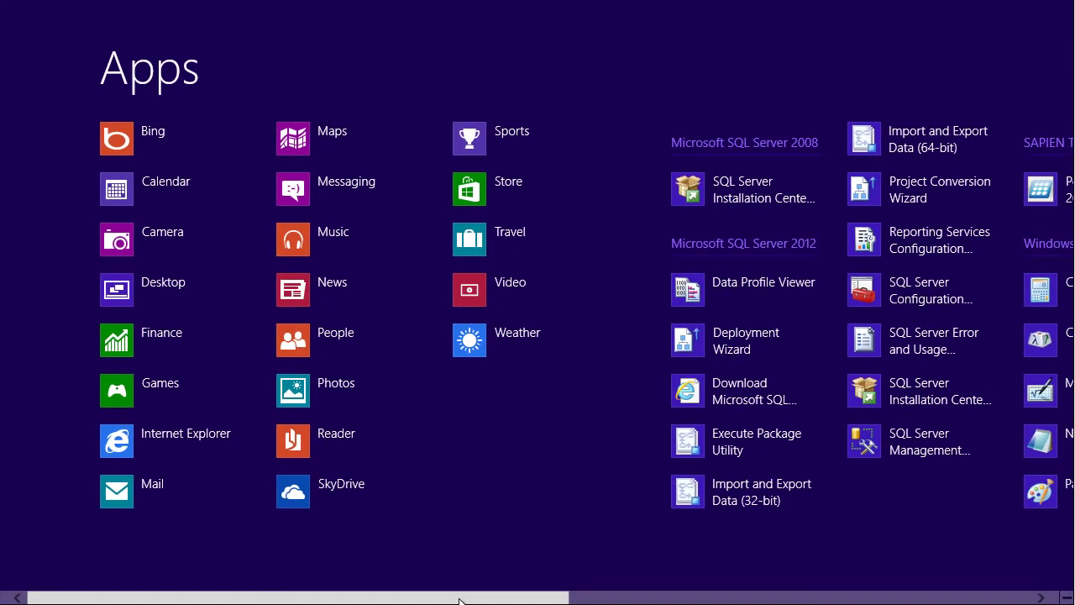
left_click_drag(460, 601, 487, 588)
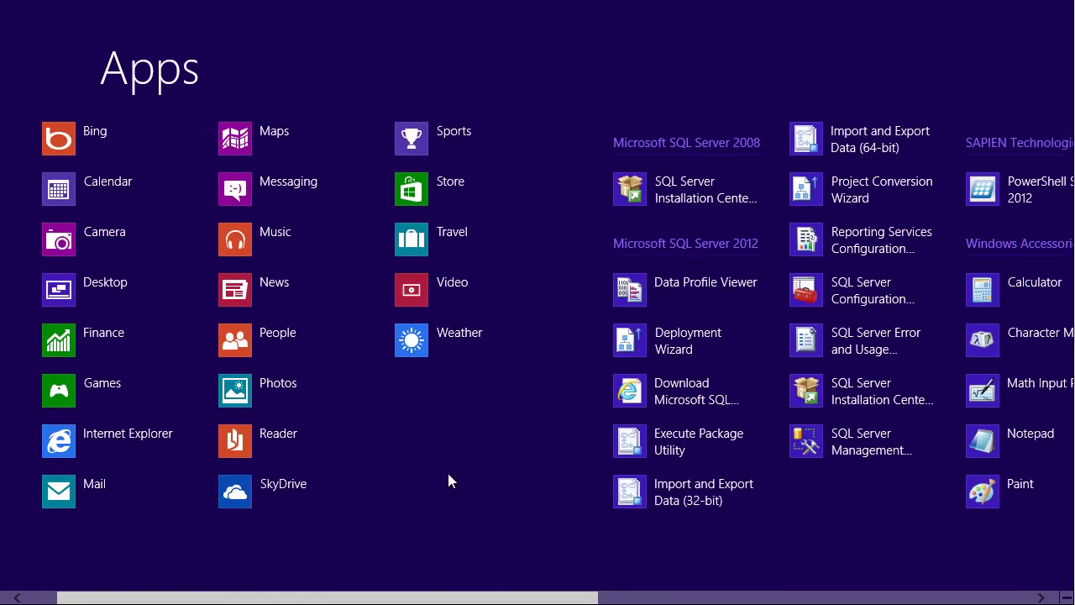
key("super")
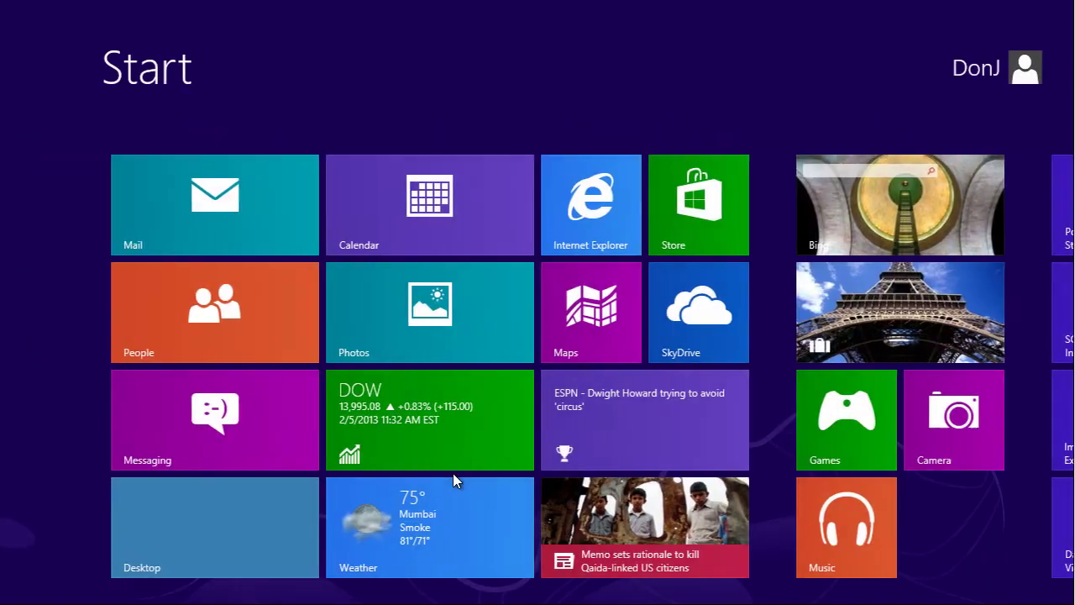
key("super")
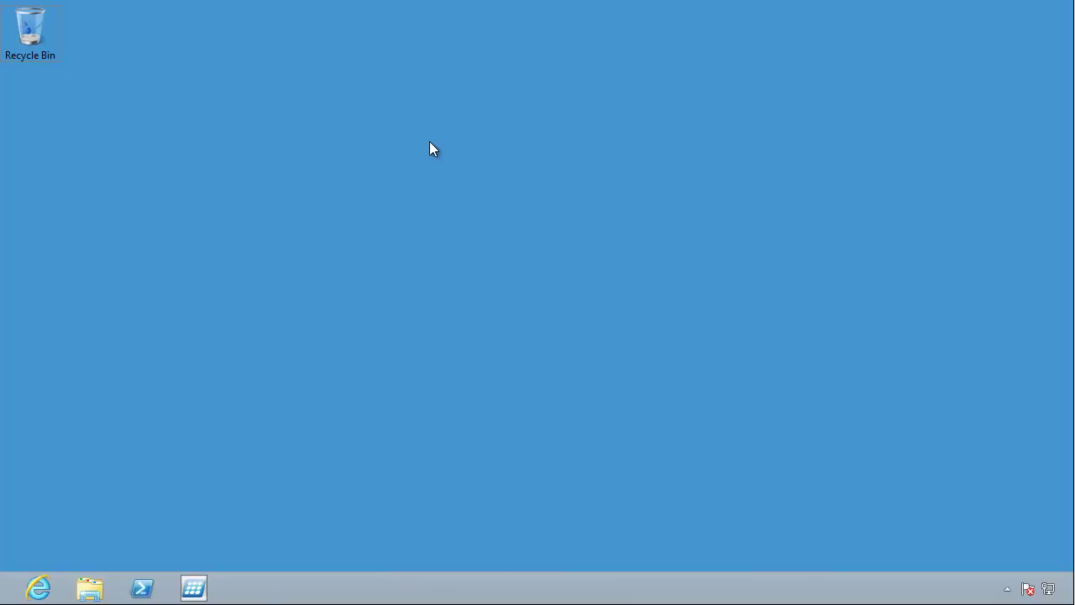